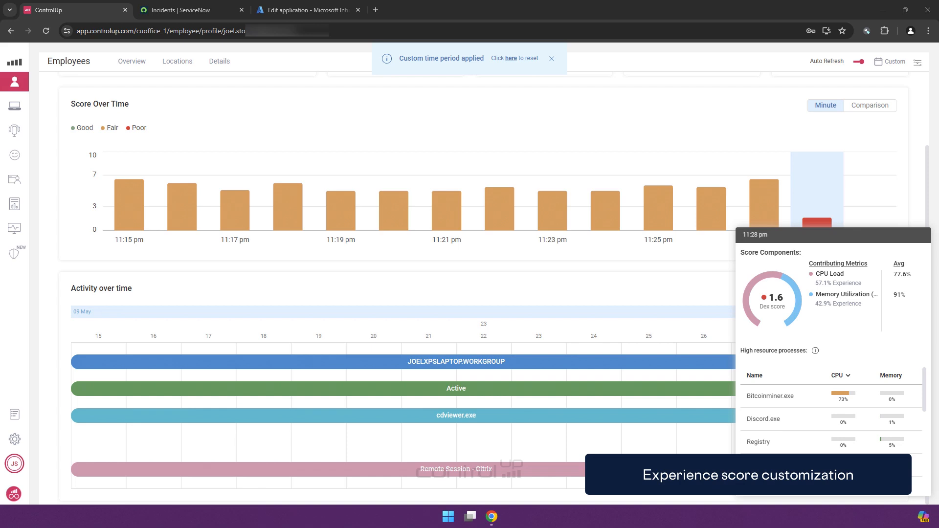
- Open the Experience Score page in the global settings and view its profiles
{"action": "left_click", "coordinate": [918, 67]}
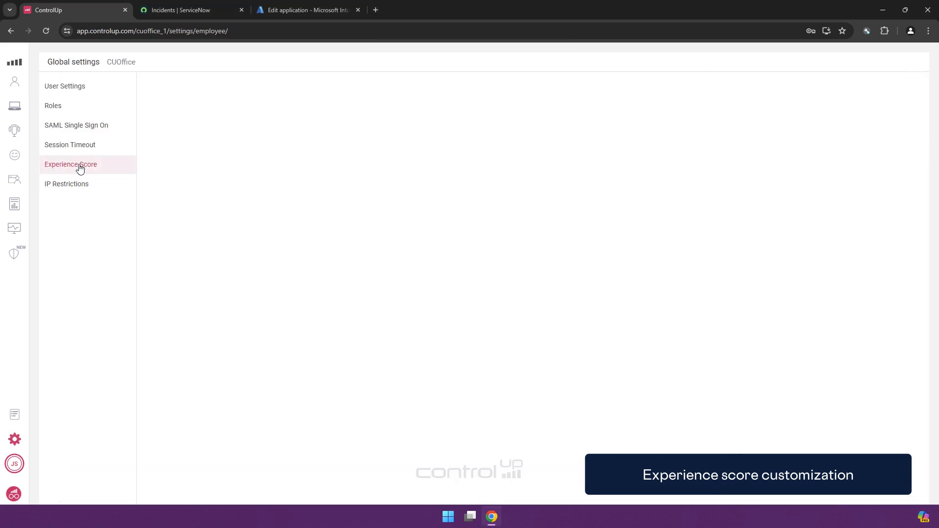
{"action": "left_click", "coordinate": [107, 170]}
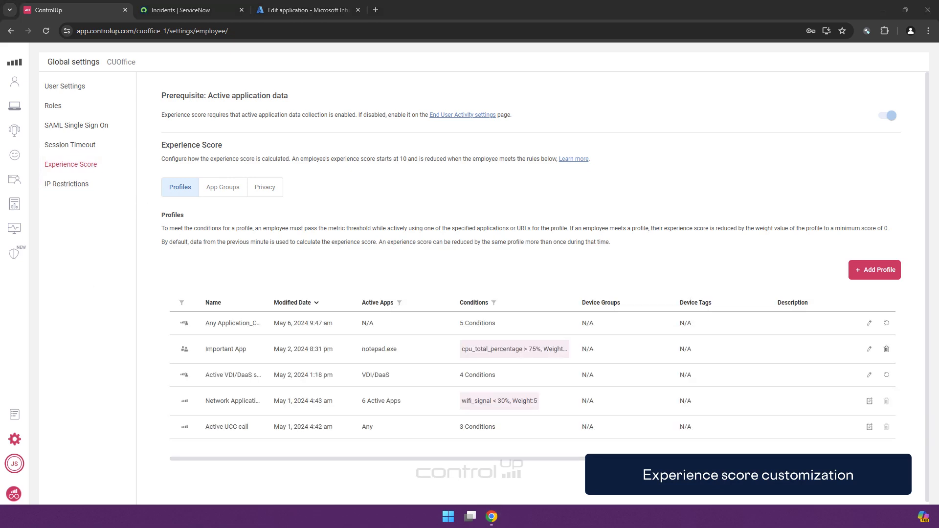
{"action": "left_click", "coordinate": [314, 234]}
- Open the app groups and examine which applications the Email, Browsers, Communication, Collaboration and VDI/DaaS groups contain
{"action": "left_click", "coordinate": [226, 195]}
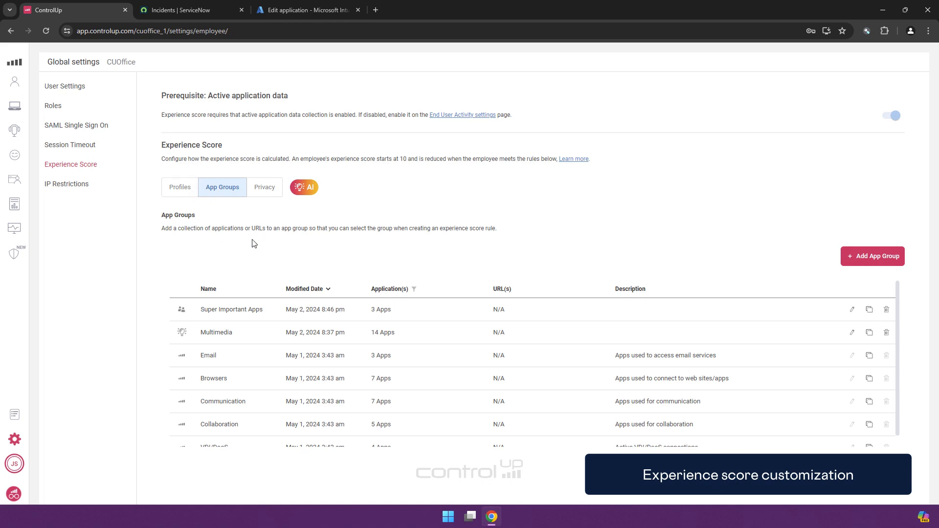
{"action": "scroll", "coordinate": [254, 300], "scroll_direction": "down", "scroll_amount": 1}
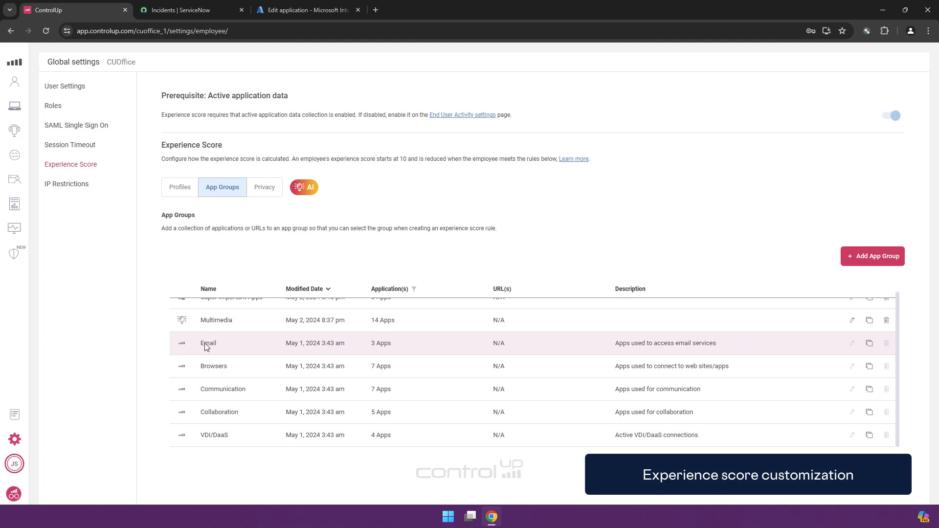
{"action": "mouse_move", "coordinate": [381, 347]}
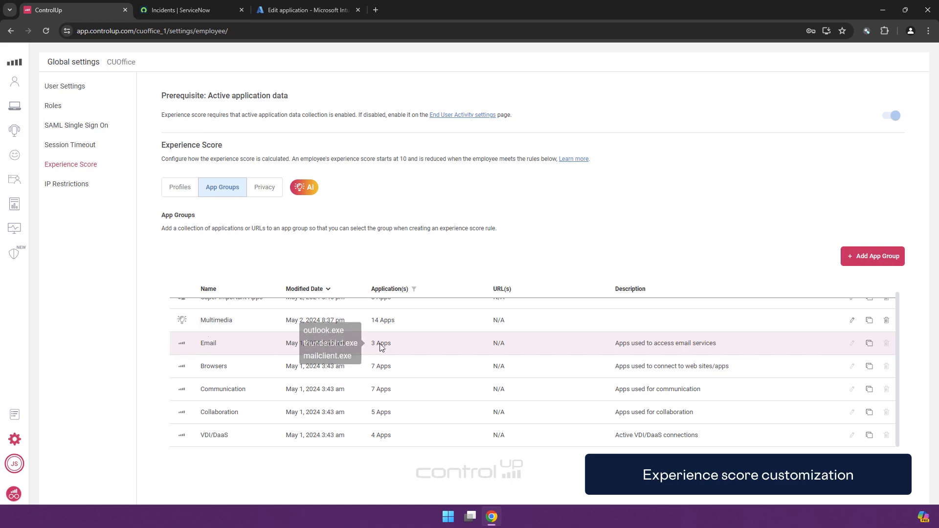
{"action": "mouse_move", "coordinate": [382, 371]}
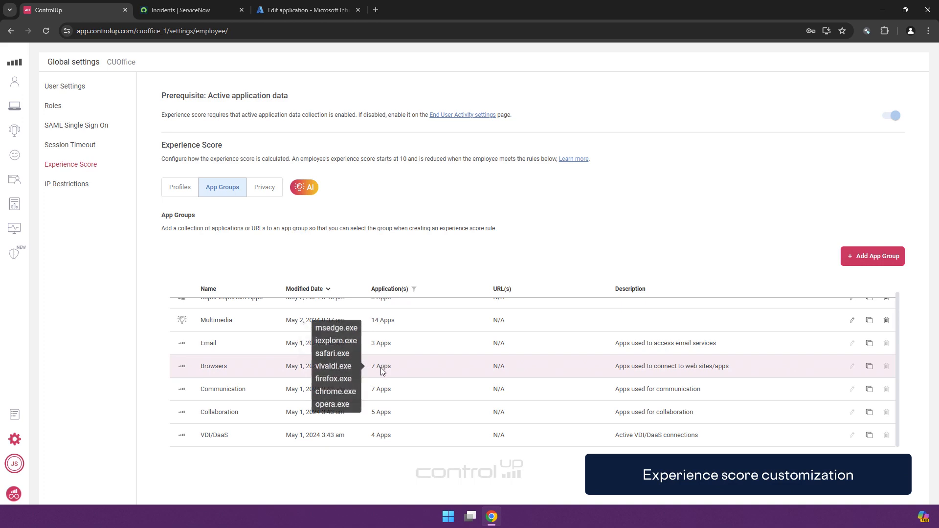
{"action": "mouse_move", "coordinate": [381, 392]}
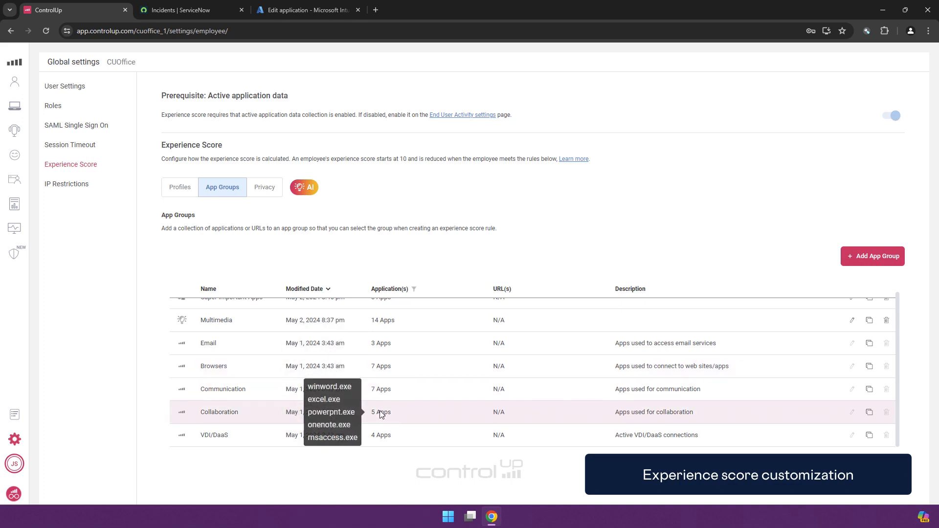
{"action": "mouse_move", "coordinate": [384, 441]}
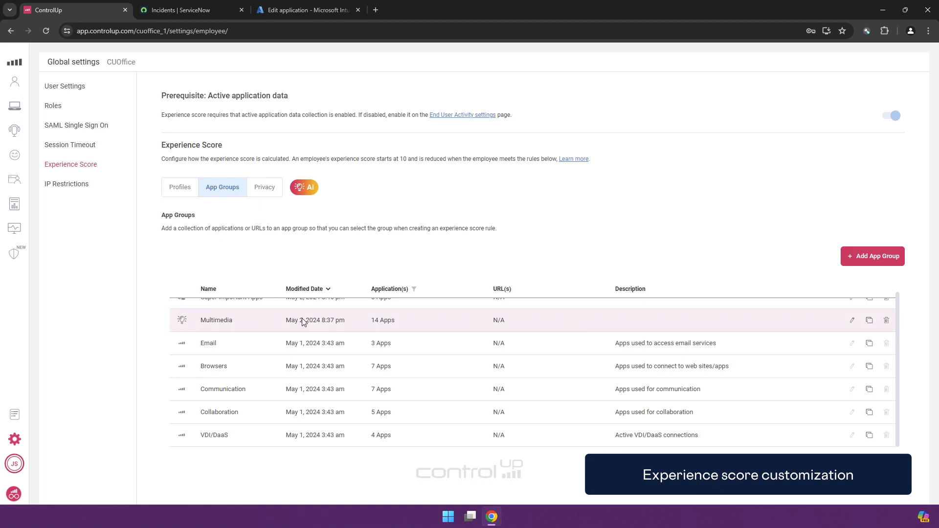
{"action": "scroll", "coordinate": [264, 325], "scroll_direction": "up", "scroll_amount": 1}
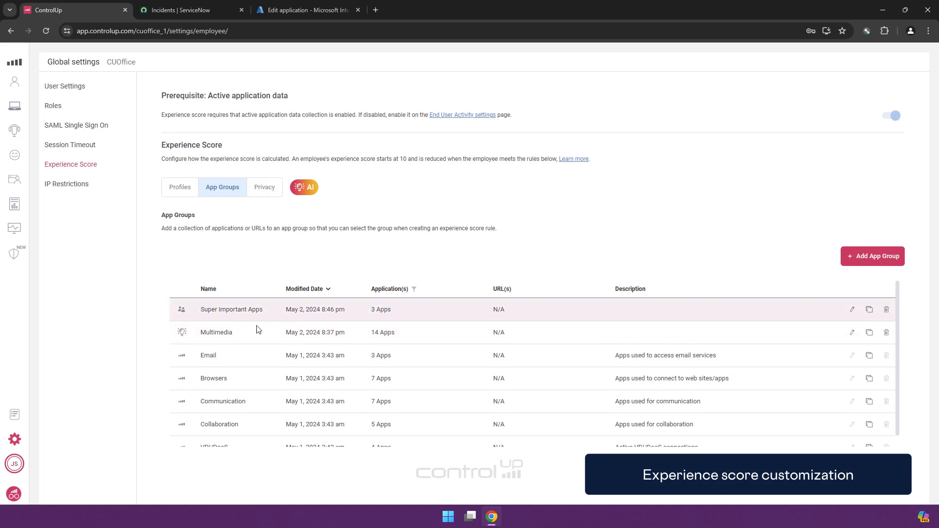
- Try generating app groups with ControlUp AI, dismiss the dialog, and check the applications in the Super Important Apps group
{"action": "left_click", "coordinate": [306, 194]}
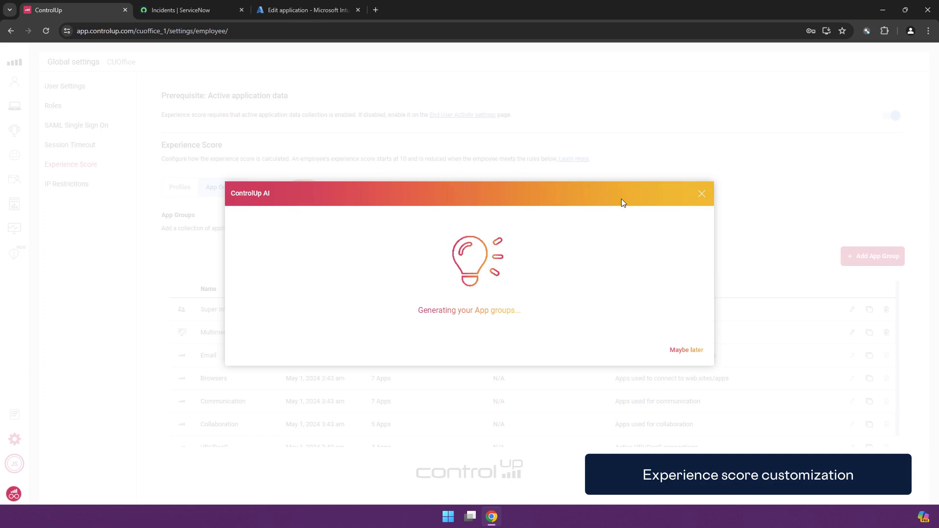
{"action": "left_click", "coordinate": [703, 198]}
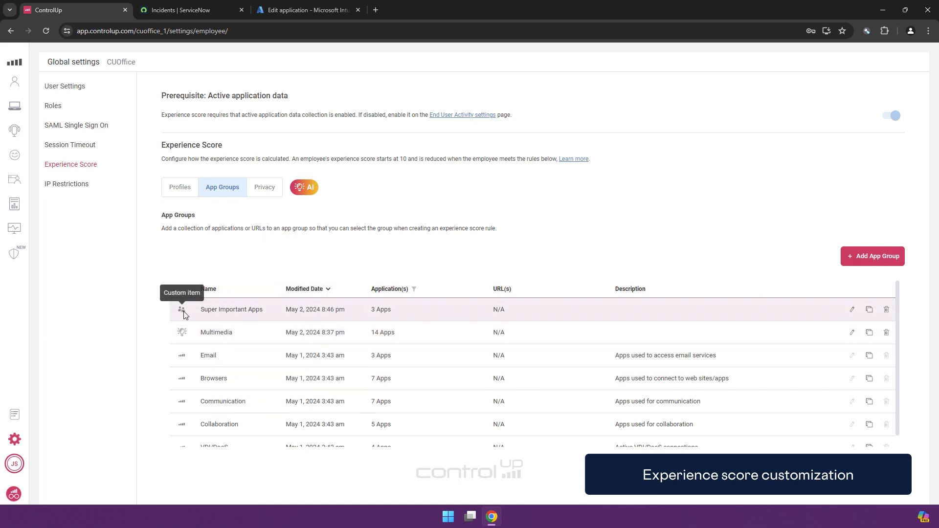
{"action": "mouse_move", "coordinate": [380, 310]}
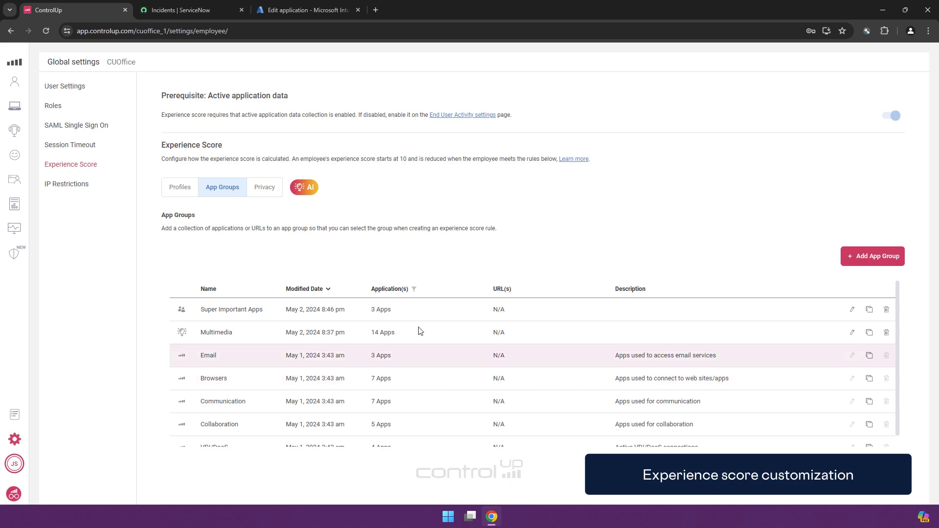
- Return to the profiles, open the Important App profile for editing, and continue to its active apps
{"action": "left_click", "coordinate": [180, 191]}
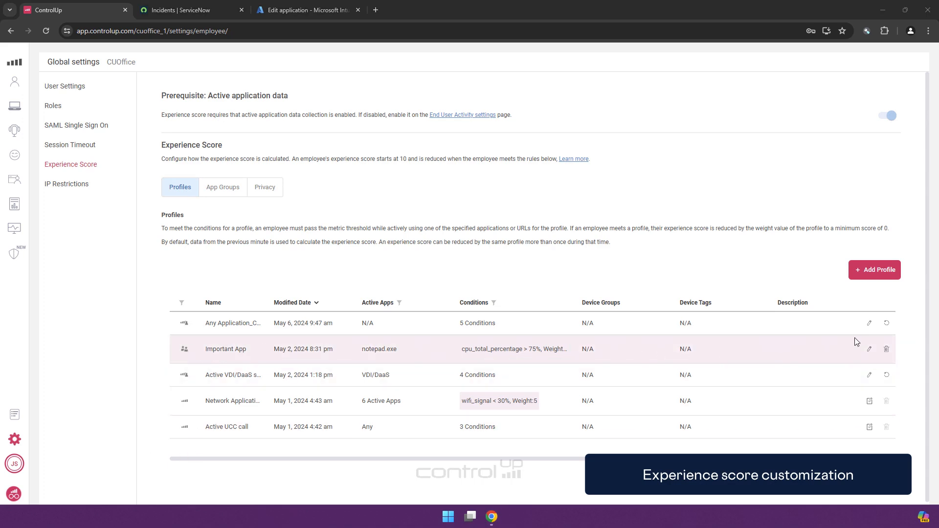
{"action": "left_click", "coordinate": [869, 349]}
{"action": "left_click", "coordinate": [869, 350]}
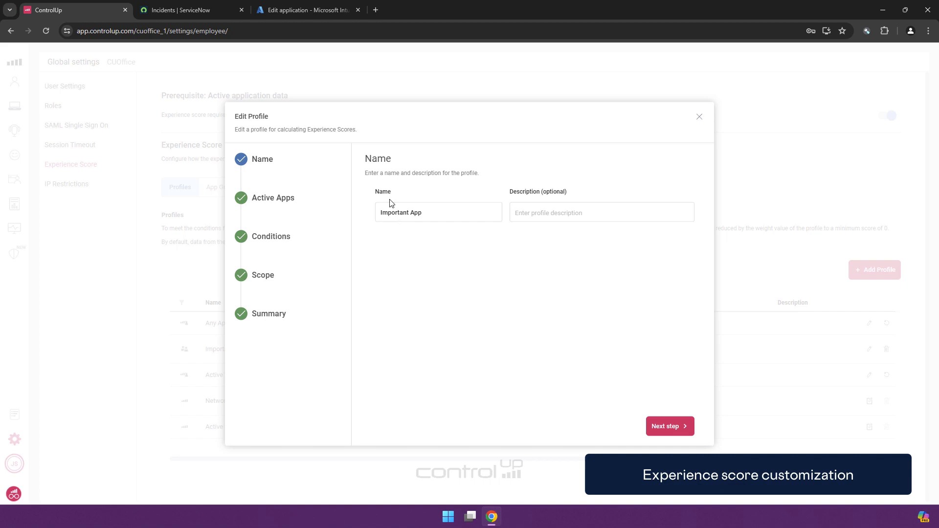
{"action": "left_click", "coordinate": [668, 427]}
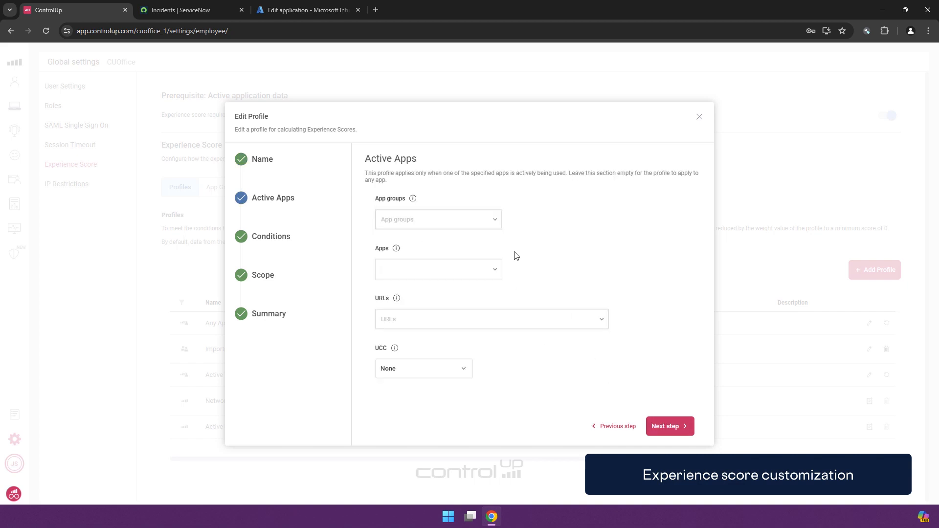
- Deselect notepad.exe from the profile's apps and select the Super Important Apps app group instead
{"action": "left_click", "coordinate": [496, 269]}
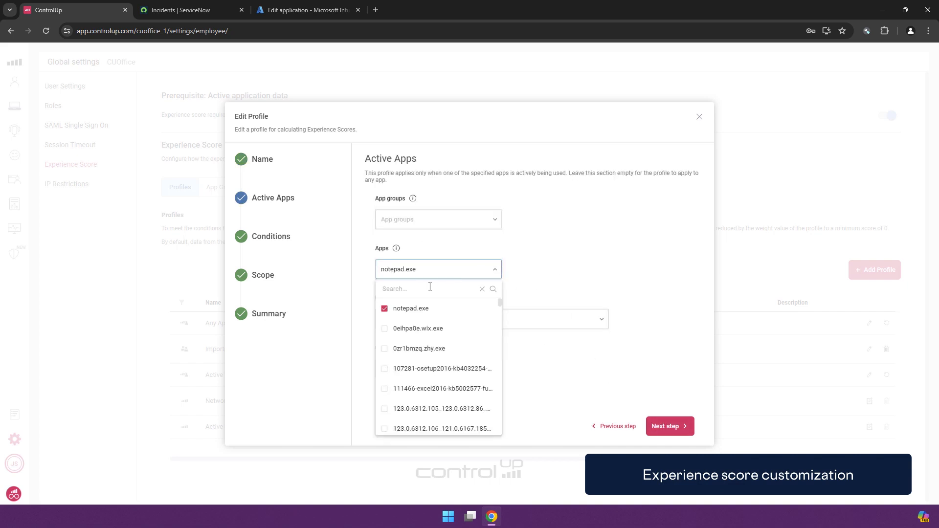
{"action": "left_click", "coordinate": [393, 309]}
{"action": "left_click", "coordinate": [434, 221]}
{"action": "left_click", "coordinate": [476, 221]}
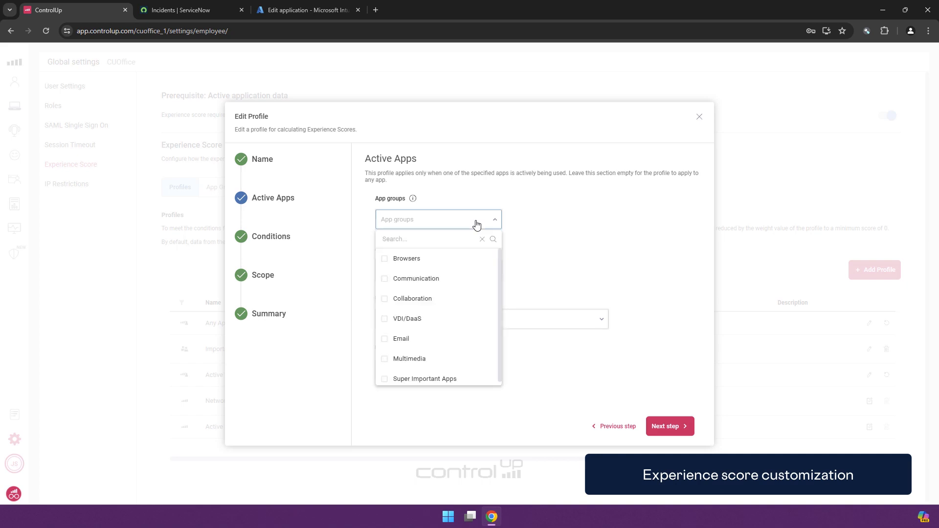
{"action": "left_click", "coordinate": [390, 379]}
{"action": "left_click", "coordinate": [619, 252]}
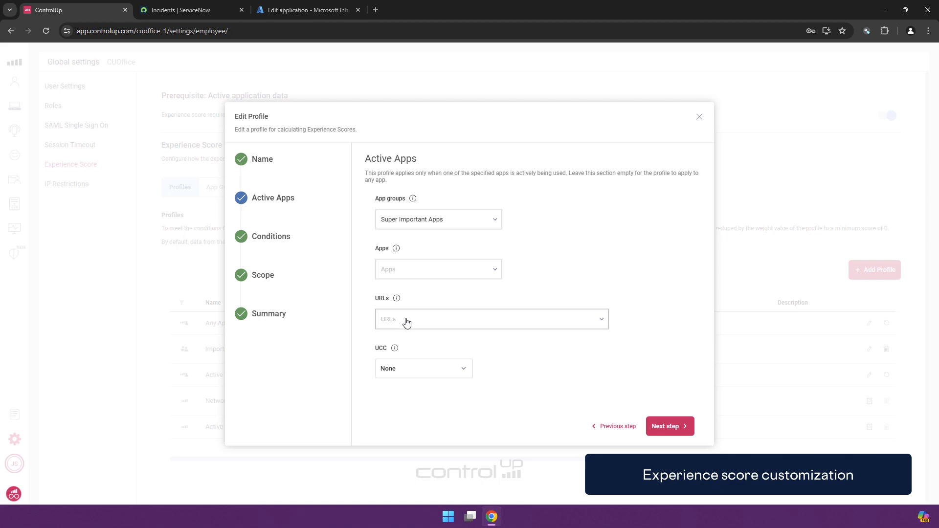
- Look through the URL and UCC options without changing them, and continue to the profile's conditions
{"action": "left_click", "coordinate": [419, 327]}
{"action": "left_click", "coordinate": [420, 326]}
{"action": "left_click", "coordinate": [421, 327]}
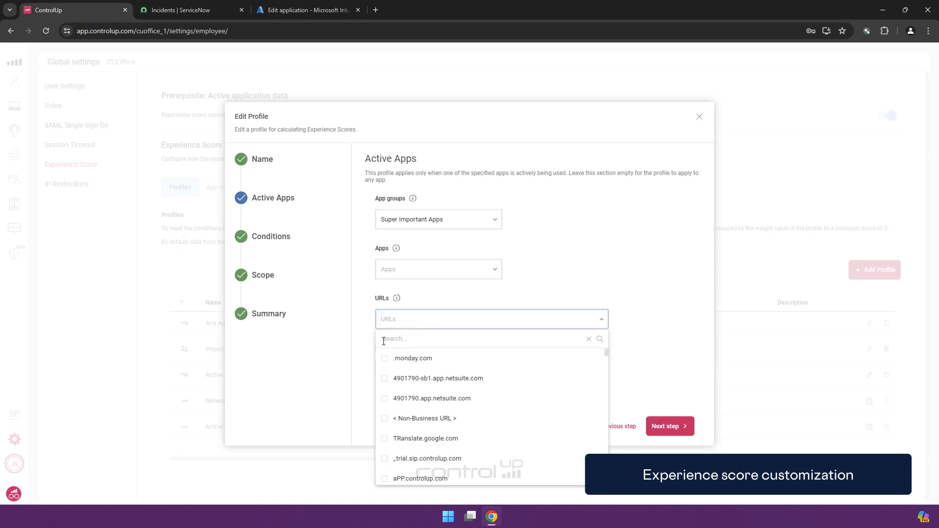
{"action": "left_click", "coordinate": [485, 318]}
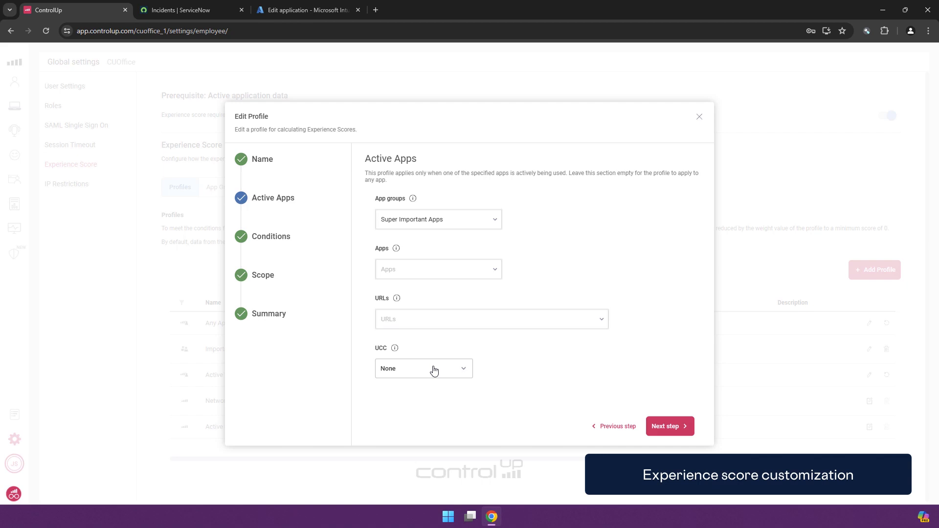
{"action": "left_click", "coordinate": [430, 371]}
{"action": "left_click", "coordinate": [432, 370]}
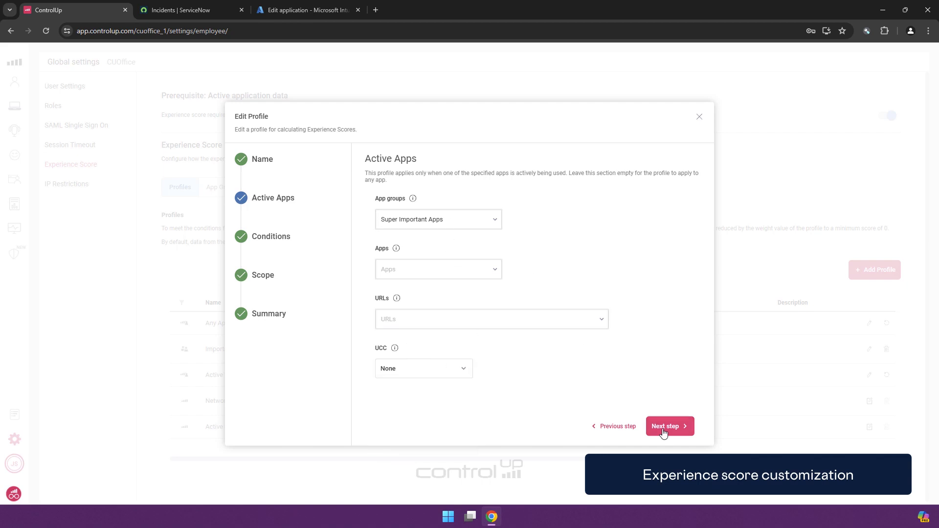
{"action": "left_click", "coordinate": [664, 429]}
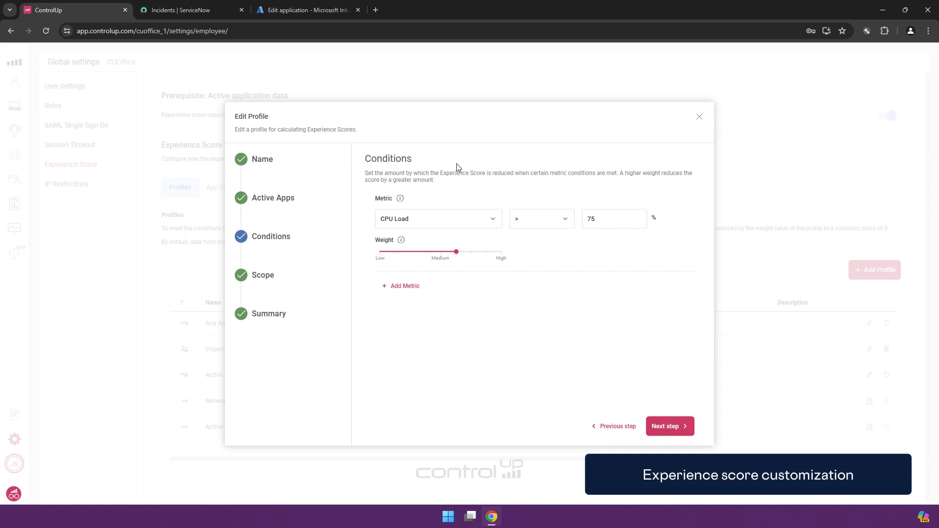
- Add a second metric condition to the profile and look through the full list of available metrics without choosing one
{"action": "left_click", "coordinate": [410, 287]}
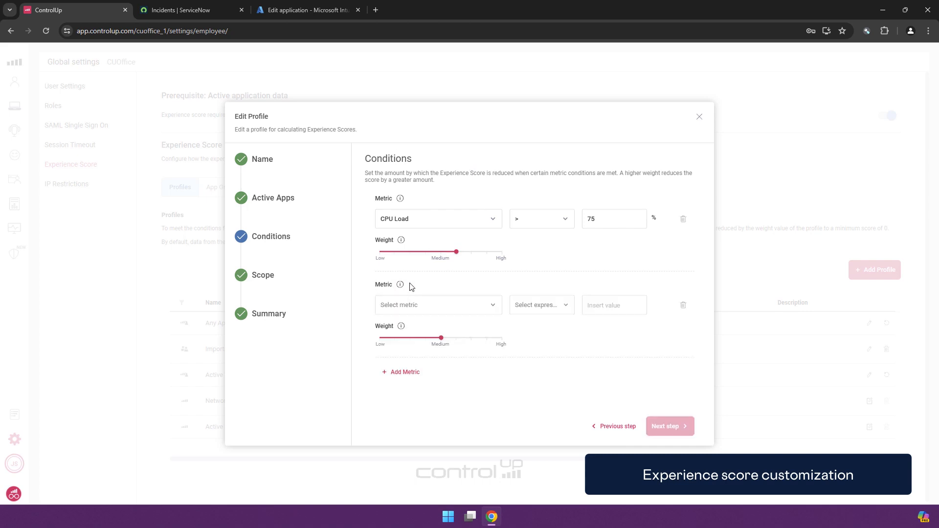
{"action": "left_click", "coordinate": [462, 312]}
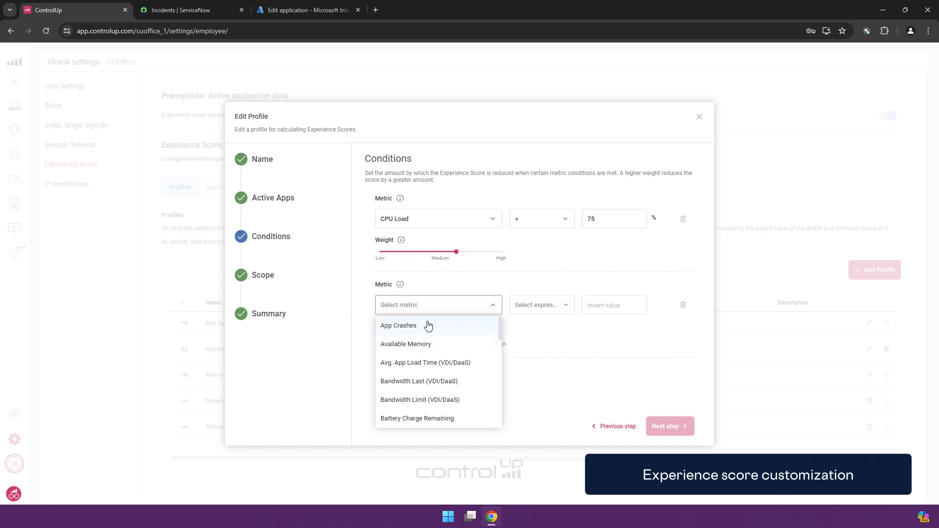
{"action": "scroll", "coordinate": [459, 360], "scroll_direction": "down", "scroll_amount": 2}
{"action": "scroll", "coordinate": [459, 360], "scroll_direction": "up", "scroll_amount": 2}
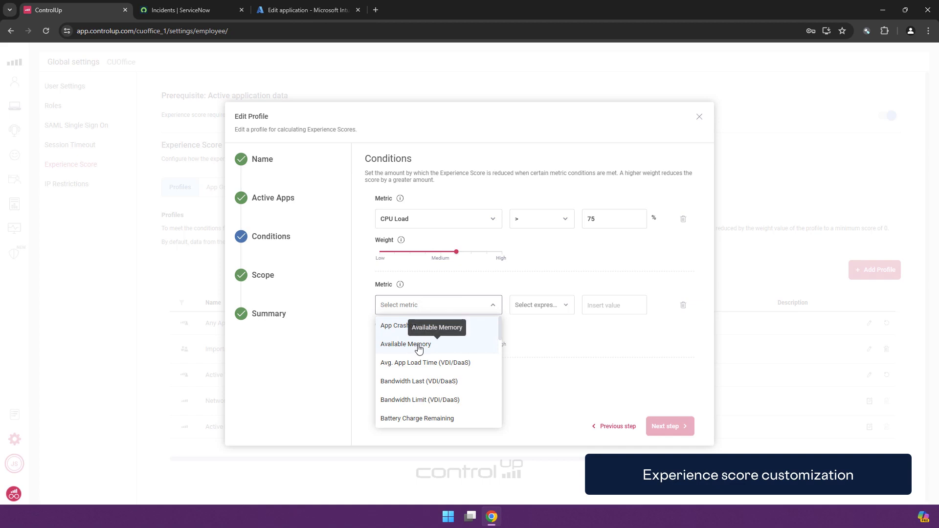
{"action": "scroll", "coordinate": [420, 347], "scroll_direction": "down", "scroll_amount": 4}
{"action": "scroll", "coordinate": [420, 350], "scroll_direction": "down", "scroll_amount": 3}
{"action": "scroll", "coordinate": [420, 351], "scroll_direction": "down", "scroll_amount": 3}
{"action": "scroll", "coordinate": [421, 360], "scroll_direction": "up", "scroll_amount": 5}
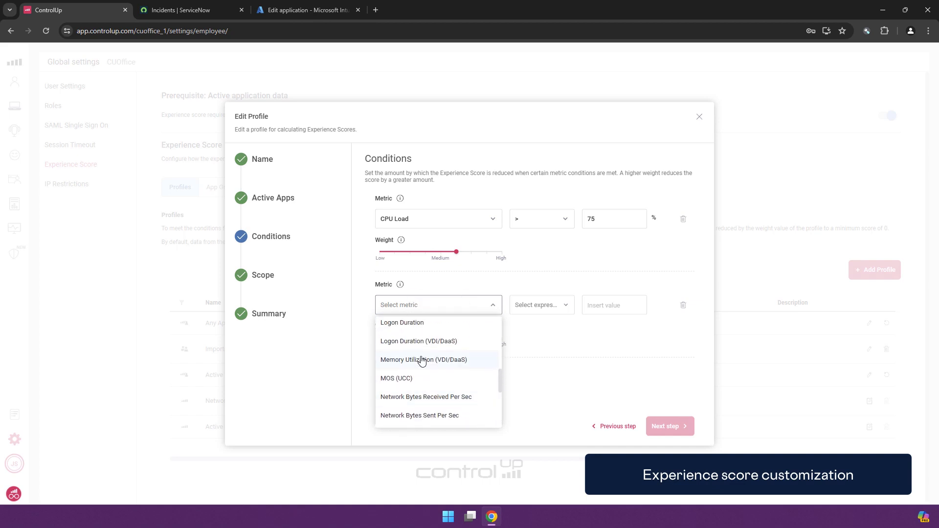
{"action": "scroll", "coordinate": [421, 360], "scroll_direction": "down", "scroll_amount": 5}
{"action": "scroll", "coordinate": [421, 359], "scroll_direction": "up", "scroll_amount": 2}
{"action": "scroll", "coordinate": [417, 364], "scroll_direction": "up", "scroll_amount": 3}
{"action": "scroll", "coordinate": [419, 364], "scroll_direction": "down", "scroll_amount": 5}
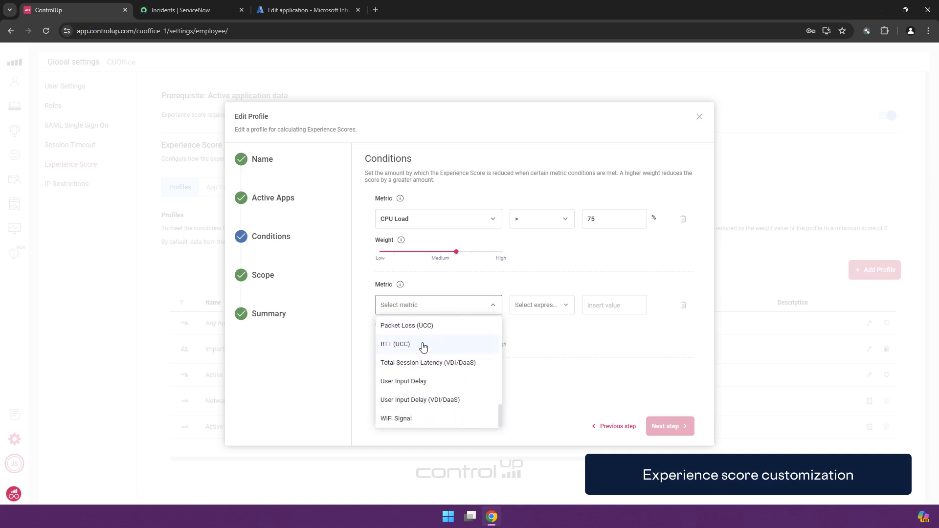
{"action": "scroll", "coordinate": [418, 344], "scroll_direction": "up", "scroll_amount": 1}
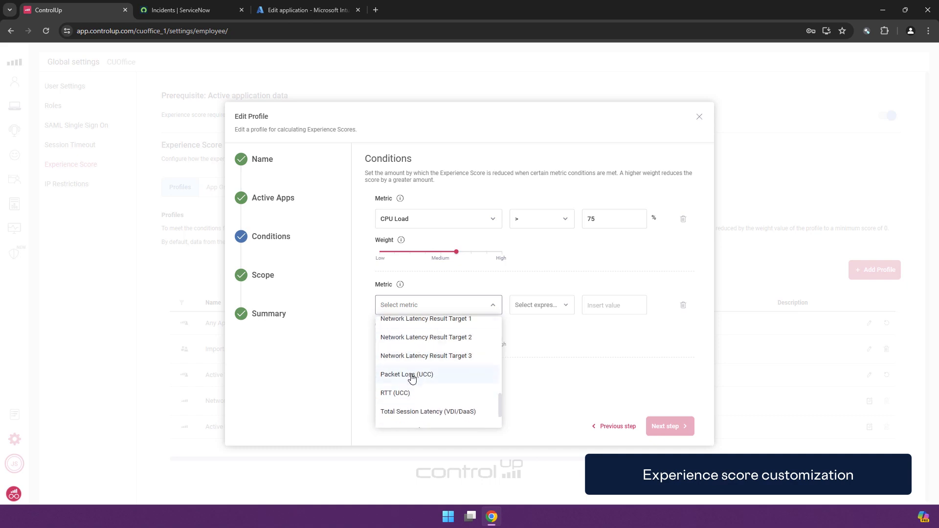
{"action": "scroll", "coordinate": [419, 377], "scroll_direction": "down", "scroll_amount": 1}
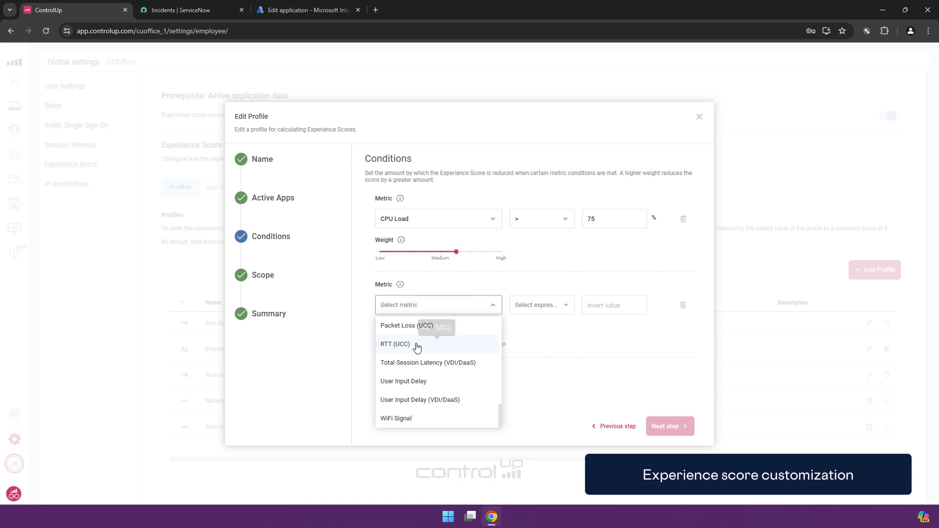
{"action": "scroll", "coordinate": [413, 350], "scroll_direction": "up", "scroll_amount": 1}
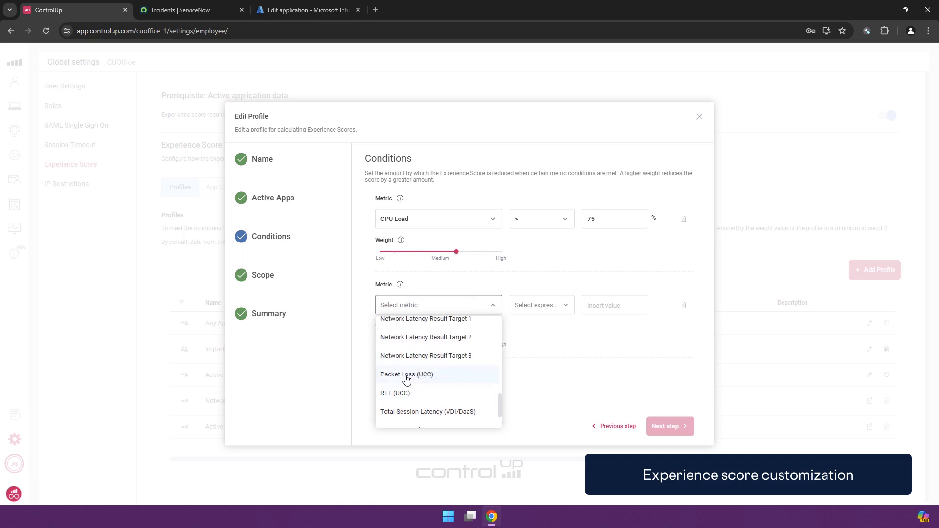
{"action": "scroll", "coordinate": [413, 362], "scroll_direction": "up", "scroll_amount": 1}
{"action": "scroll", "coordinate": [423, 354], "scroll_direction": "down", "scroll_amount": 2}
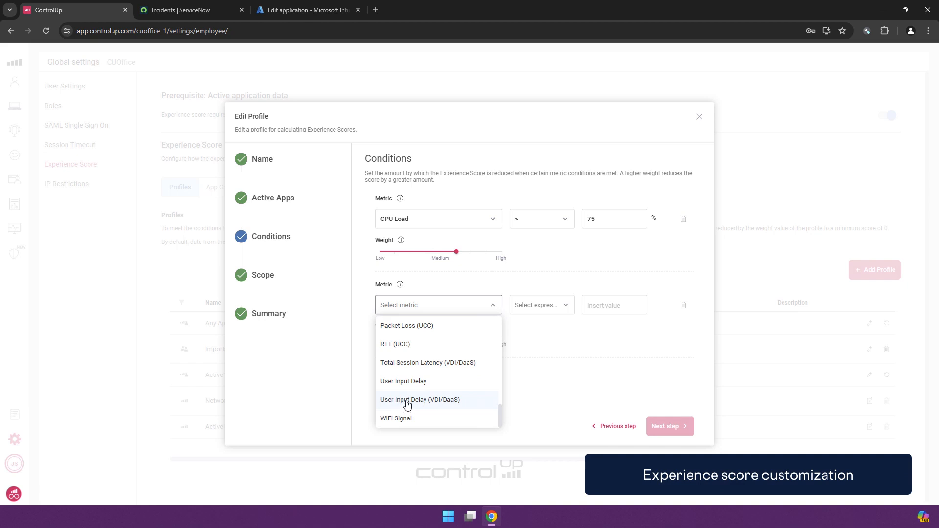
{"action": "scroll", "coordinate": [415, 377], "scroll_direction": "up", "scroll_amount": 5}
{"action": "scroll", "coordinate": [424, 377], "scroll_direction": "up", "scroll_amount": 3}
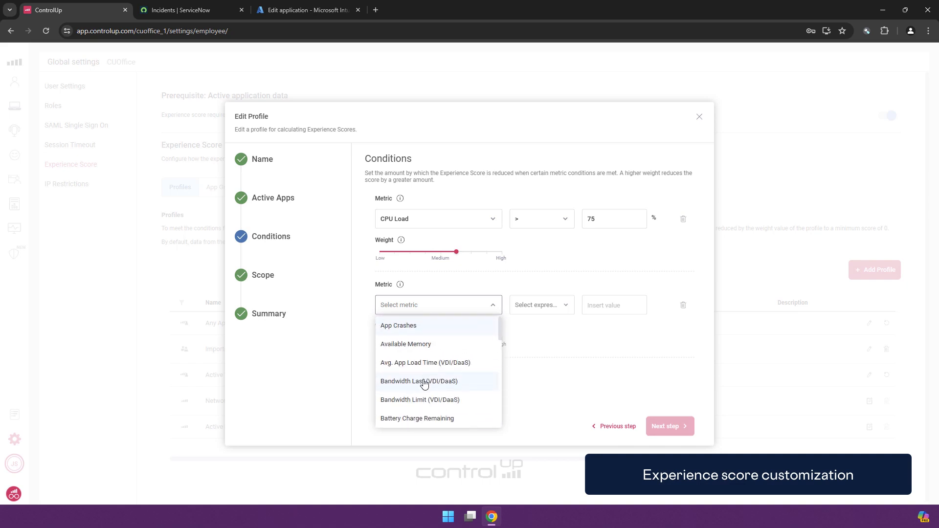
{"action": "left_click", "coordinate": [539, 282]}
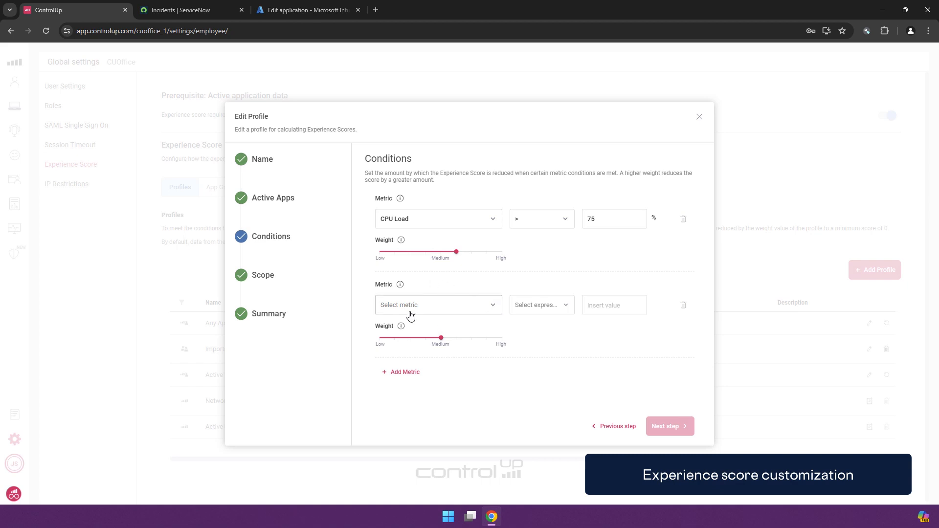
- Remove the empty second metric condition and continue to the profile's scope settings
{"action": "mouse_move", "coordinate": [440, 339]}
{"action": "left_mouse_down"}
{"action": "mouse_move", "coordinate": [394, 339]}
{"action": "mouse_move", "coordinate": [485, 339]}
{"action": "mouse_move", "coordinate": [436, 347]}
{"action": "left_mouse_up"}
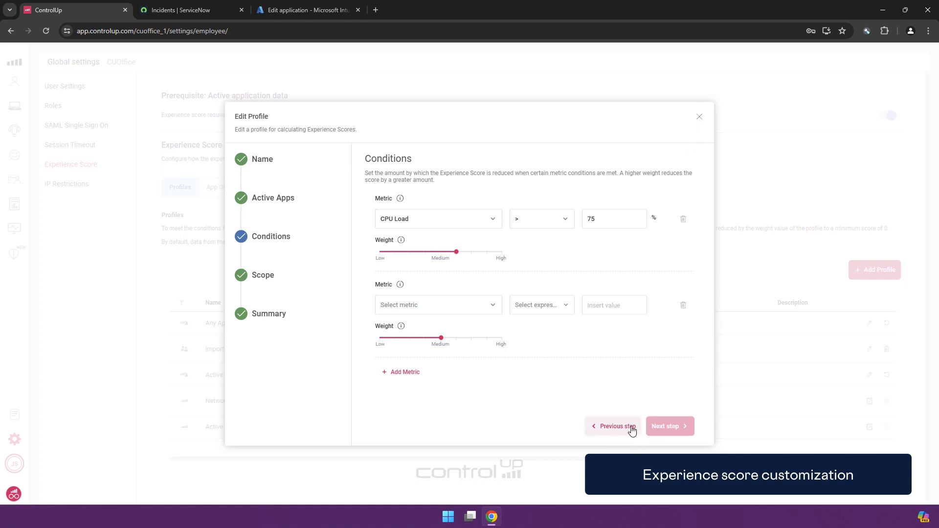
{"action": "left_click", "coordinate": [683, 305]}
{"action": "left_click", "coordinate": [665, 427]}
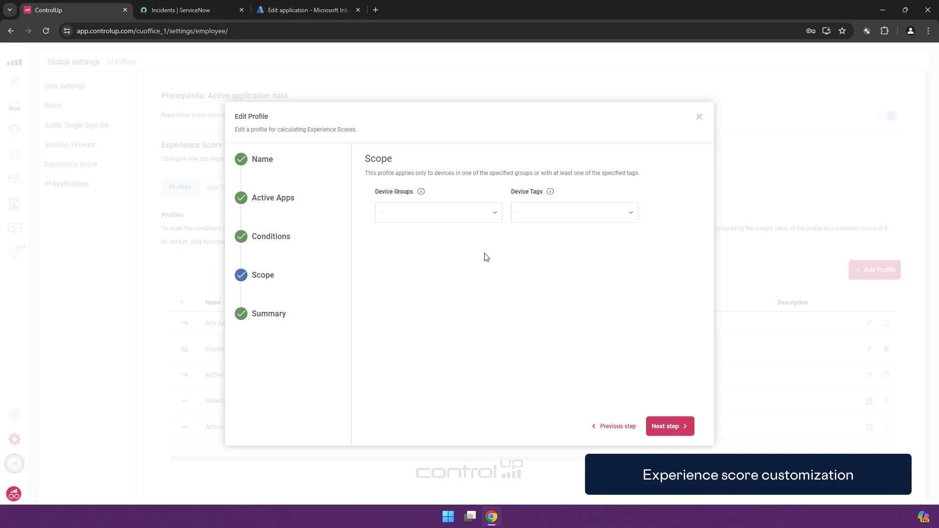
- Look through the available device groups and device tags for the profile's scope, and close the profile, discarding its changes
{"action": "left_click", "coordinate": [461, 218]}
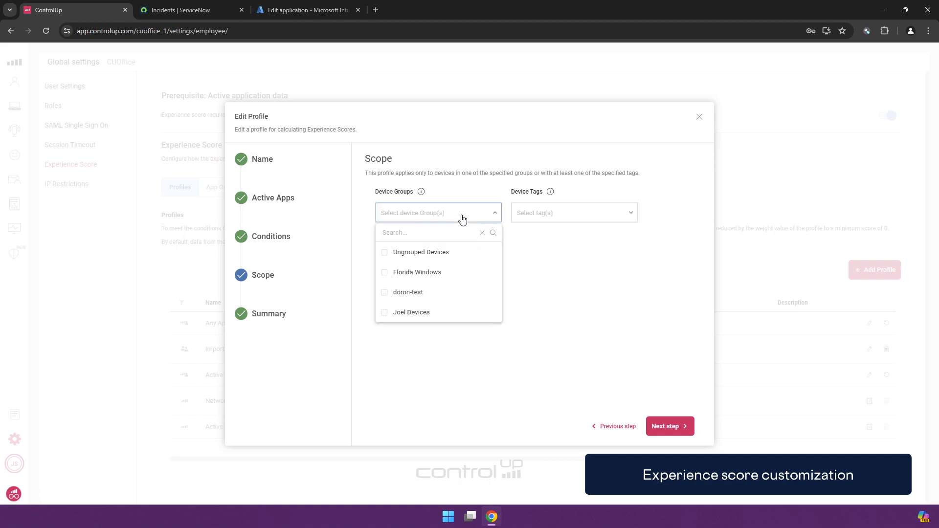
{"action": "left_click", "coordinate": [461, 217]}
{"action": "left_click", "coordinate": [541, 211]}
{"action": "left_click", "coordinate": [542, 213]}
{"action": "left_click", "coordinate": [699, 117]}
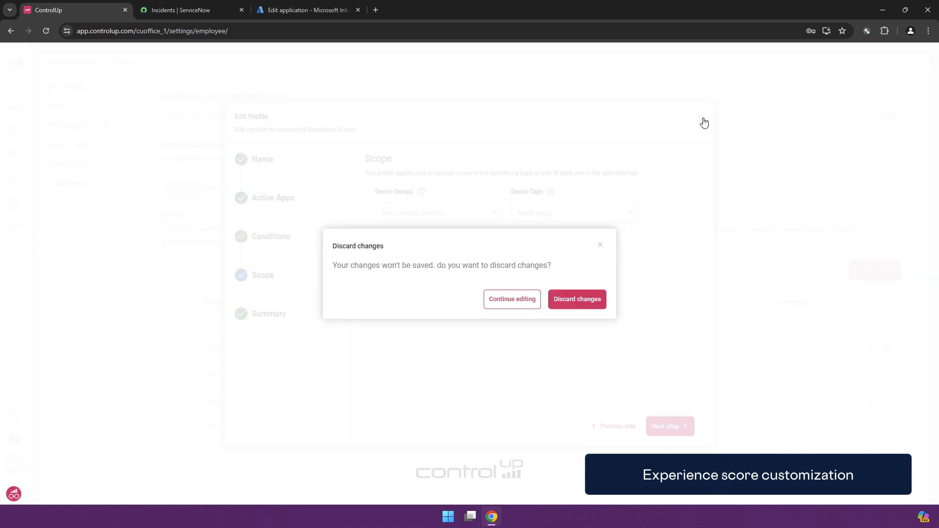
{"action": "left_click", "coordinate": [568, 297]}
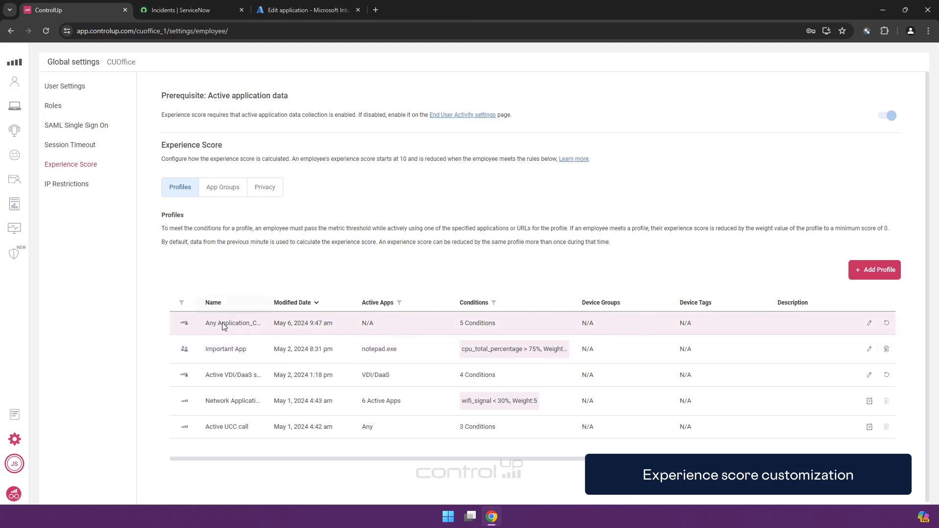
- Open the Any Application profile for editing, view its active apps settings, and close it without changing anything
{"action": "left_click", "coordinate": [868, 324]}
{"action": "left_click", "coordinate": [669, 426]}
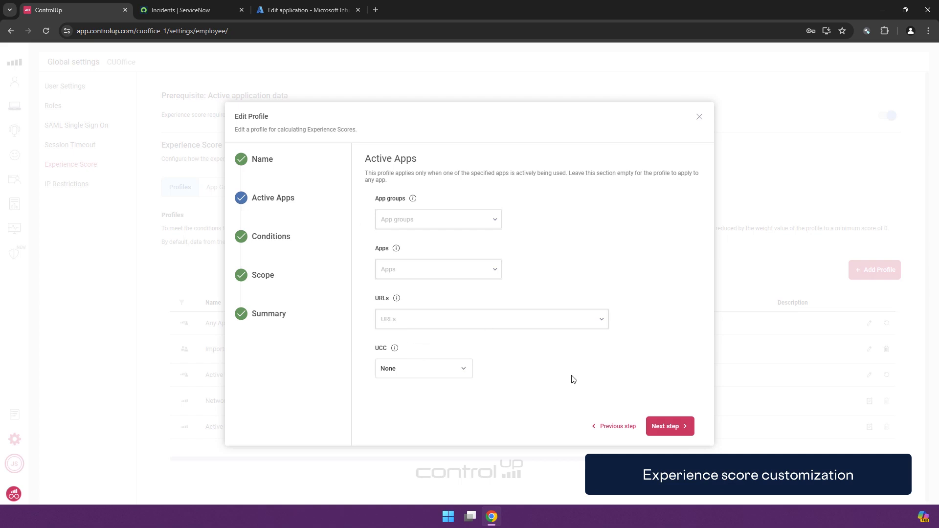
{"action": "left_click", "coordinate": [699, 119]}
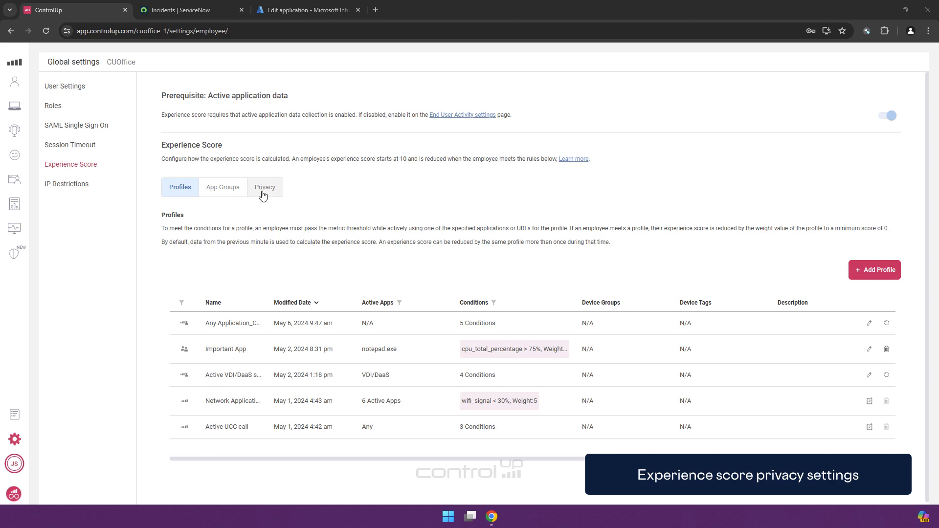
- View the experience score privacy settings, and examine the linked End User Activity data collection settings through to the local business hours option
{"action": "left_click", "coordinate": [263, 194]}
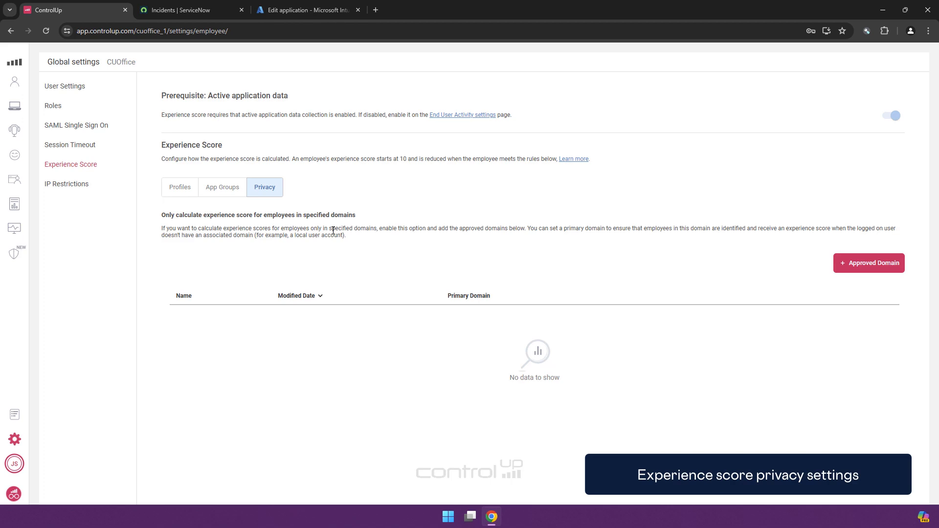
{"action": "left_click", "coordinate": [465, 115]}
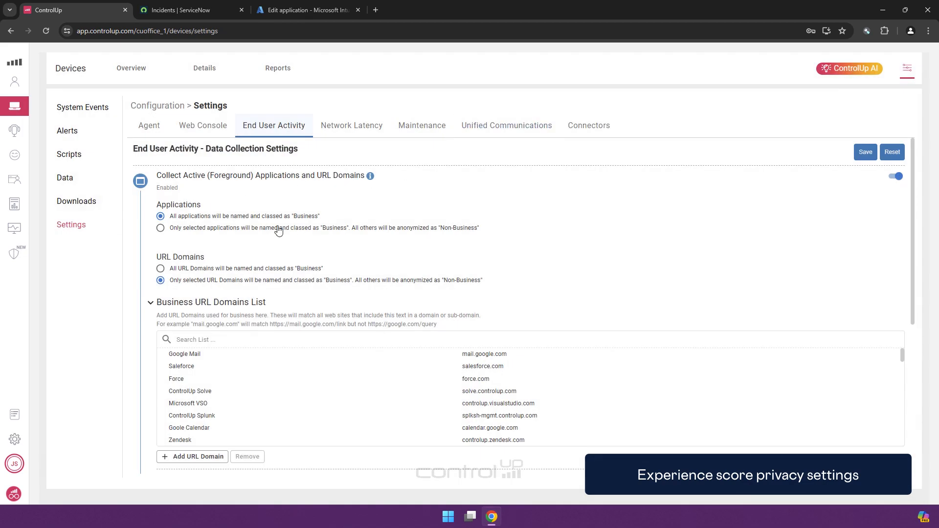
{"action": "scroll", "coordinate": [133, 255], "scroll_direction": "down", "scroll_amount": 1}
{"action": "scroll", "coordinate": [133, 255], "scroll_direction": "down", "scroll_amount": 5}
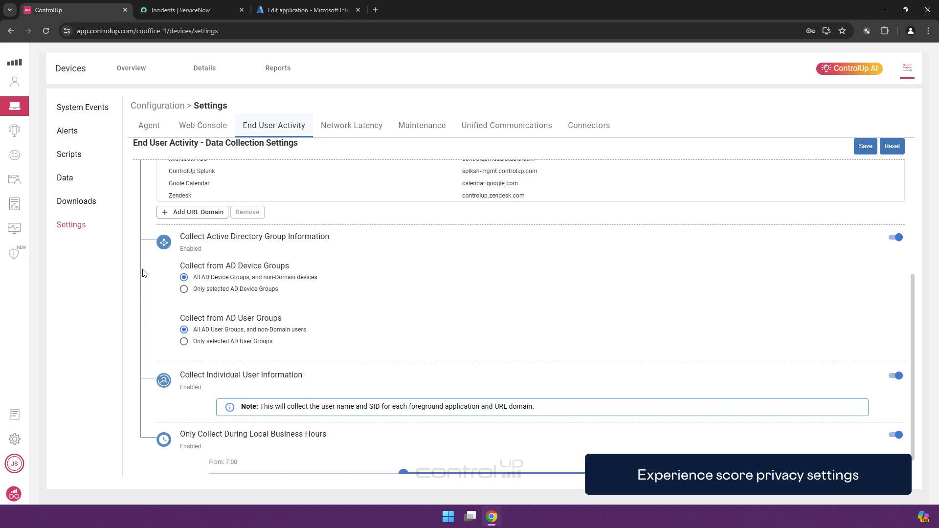
{"action": "scroll", "coordinate": [194, 342], "scroll_direction": "down", "scroll_amount": 1}
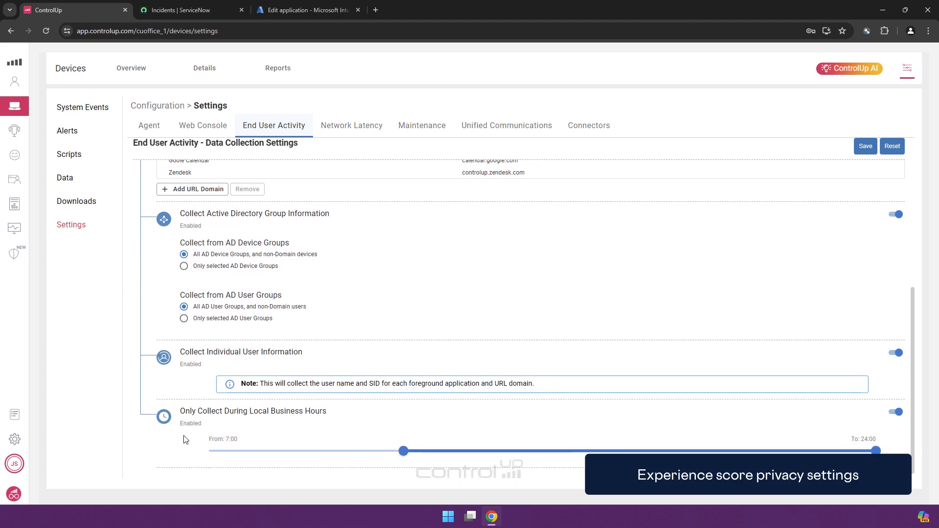